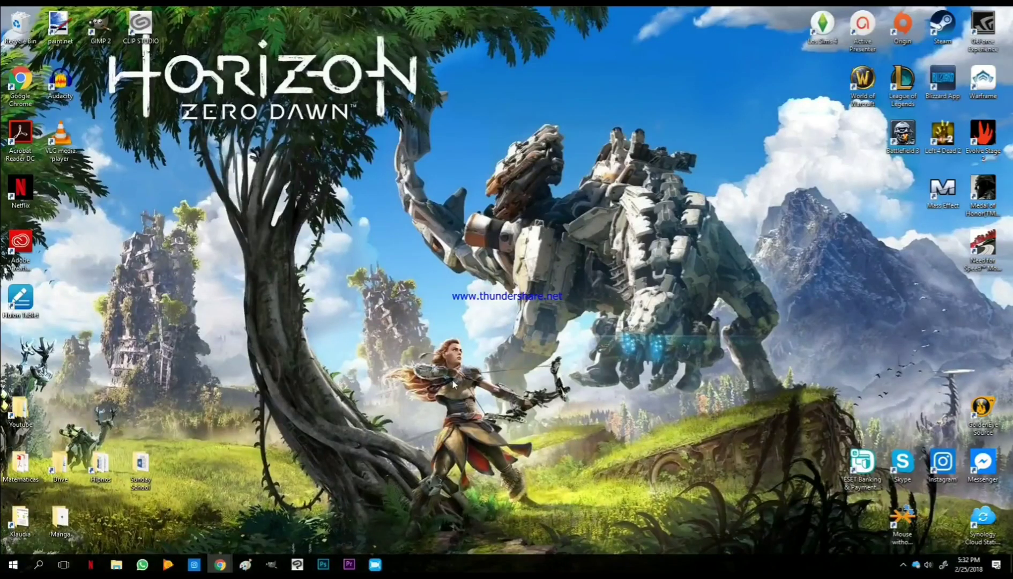
- In Display settings, reselect display 1 as the main screen and apply the extended two-display layout
{"action": "right_click", "coordinate": [426, 252]}
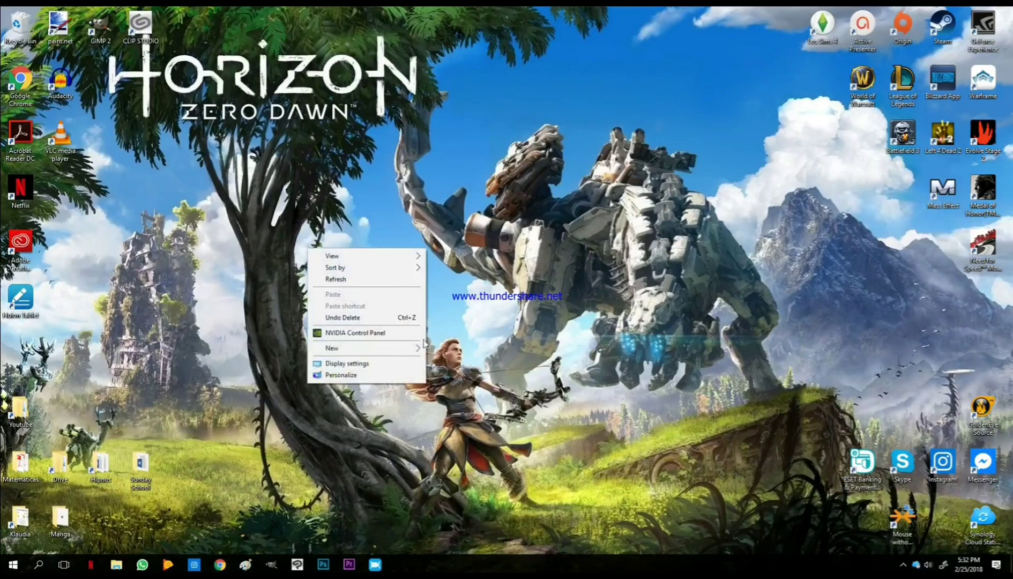
{"action": "left_click", "coordinate": [402, 363]}
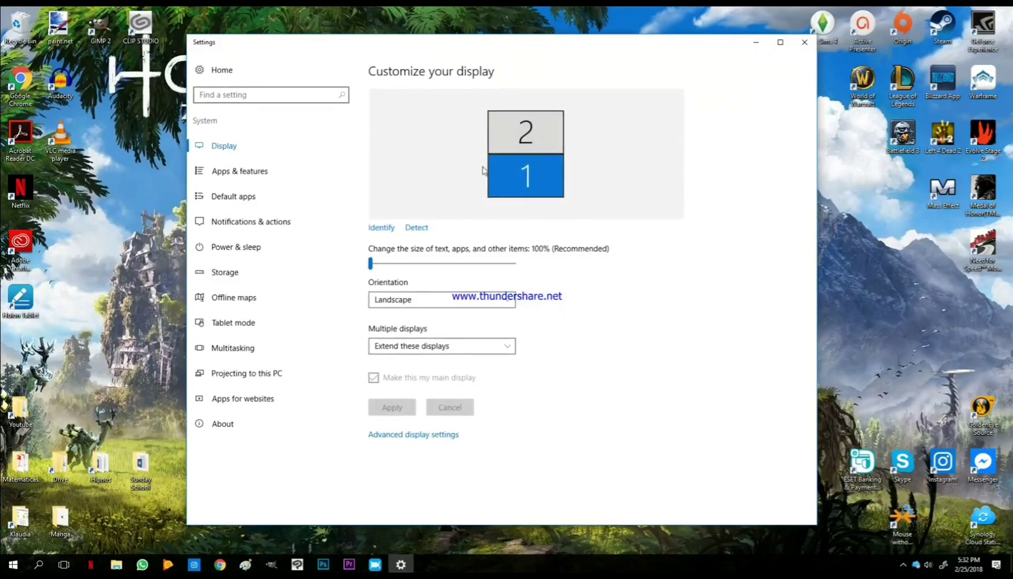
{"action": "left_click", "coordinate": [527, 131]}
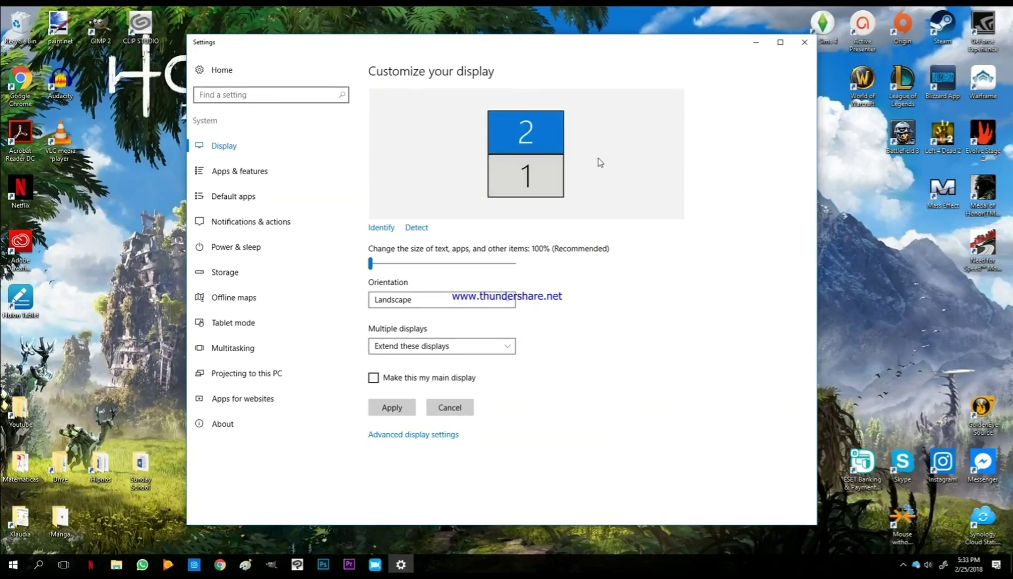
{"action": "left_click", "coordinate": [546, 180]}
{"action": "left_click", "coordinate": [392, 408]}
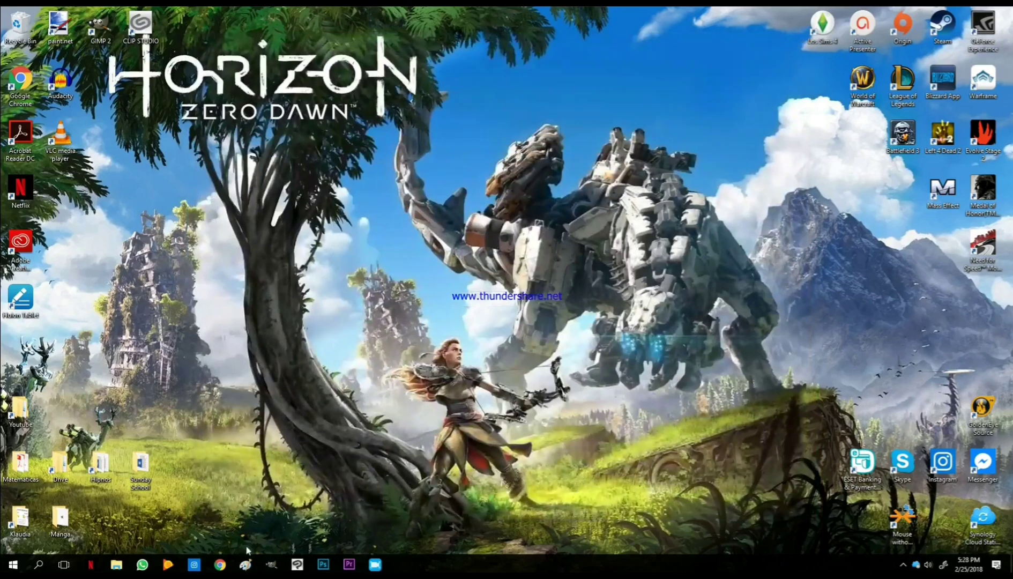
- Download HuionTablet_WinDriver_v13.15.16 for Windows from the Huion support page and open the zip
{"action": "mouse_move", "coordinate": [228, 566]}
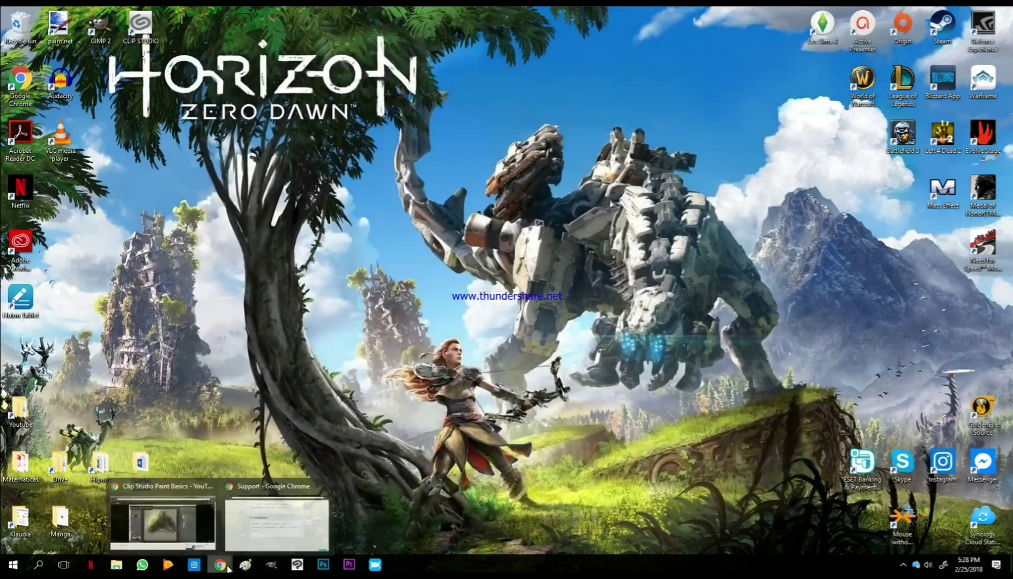
{"action": "left_click", "coordinate": [239, 542]}
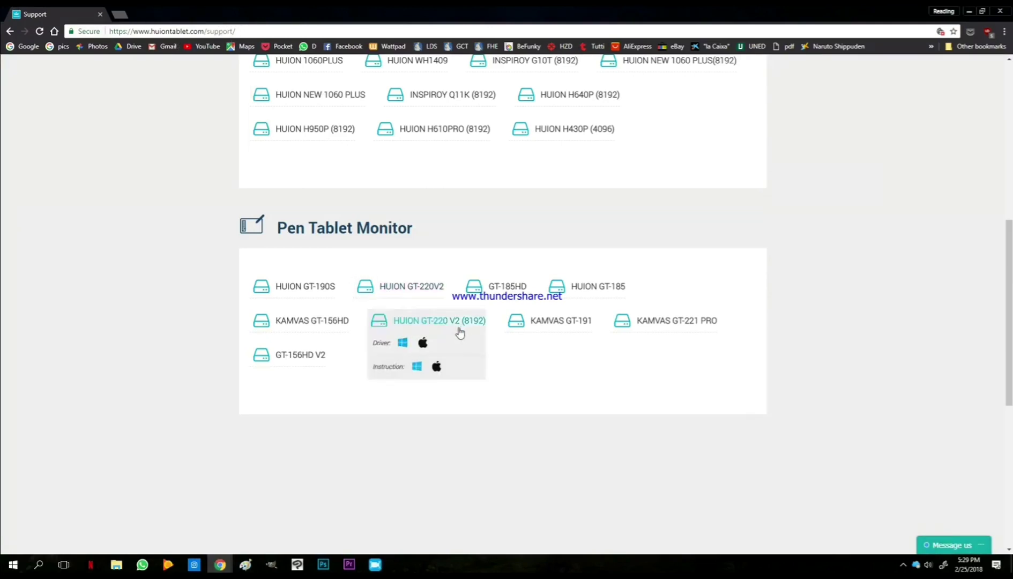
{"action": "mouse_move", "coordinate": [527, 321]}
{"action": "left_click", "coordinate": [539, 345]}
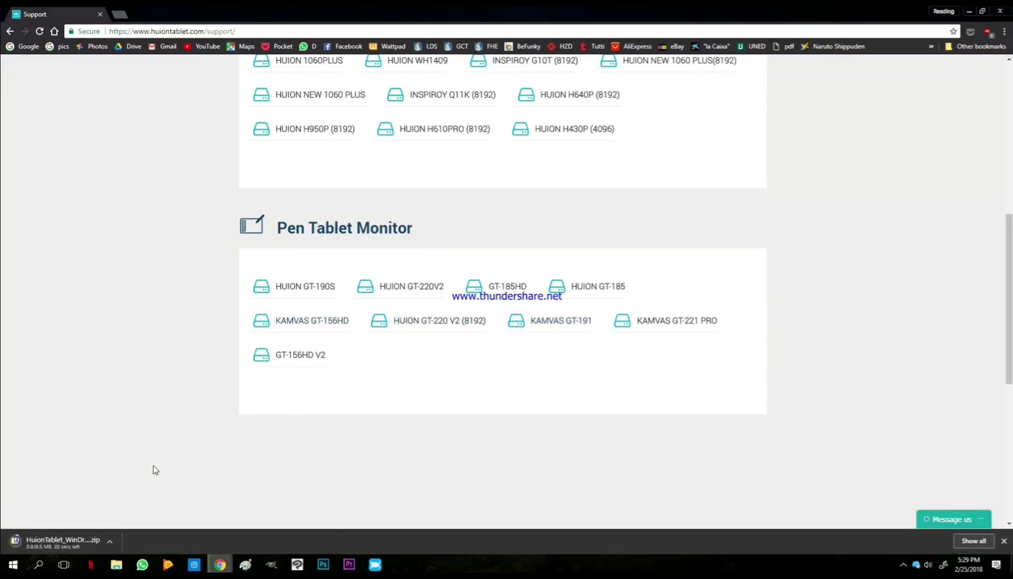
{"action": "left_click", "coordinate": [90, 543]}
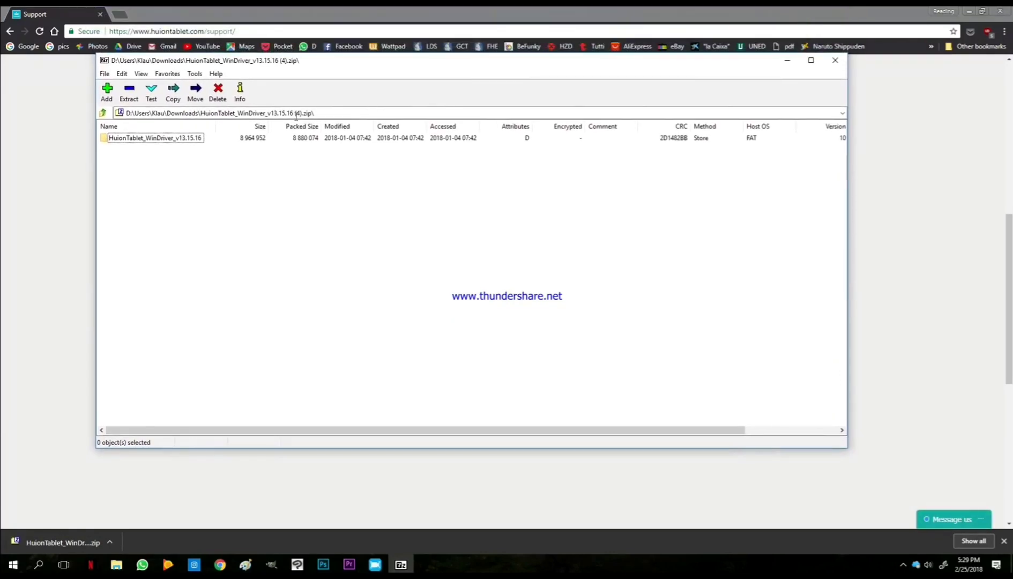
- Launch the tablet driver installer from the archive's driver folder, authorising it with the administrator password
{"action": "double_click", "coordinate": [183, 141]}
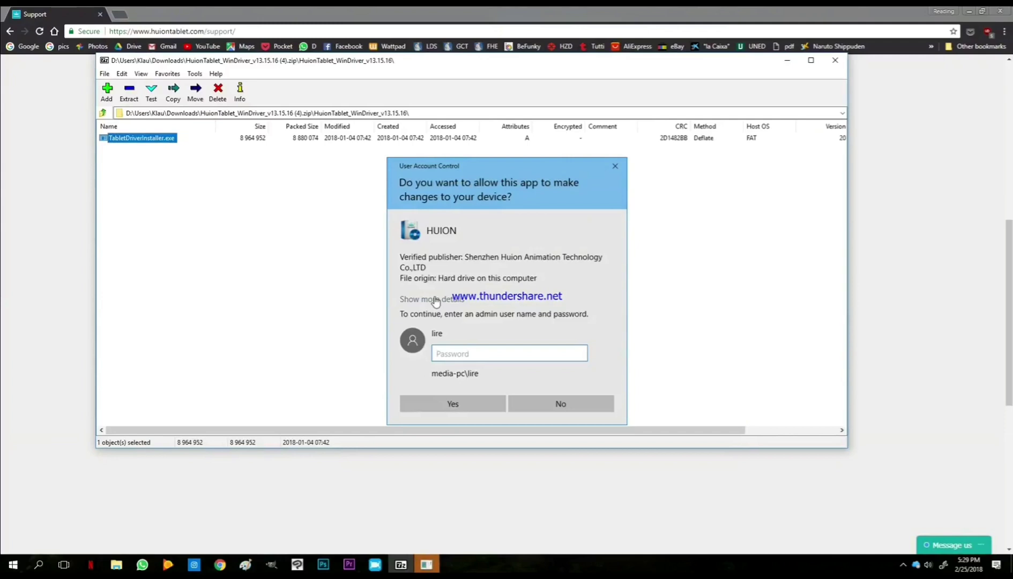
{"action": "left_click", "coordinate": [451, 356]}
{"action": "type", "text": "•"}
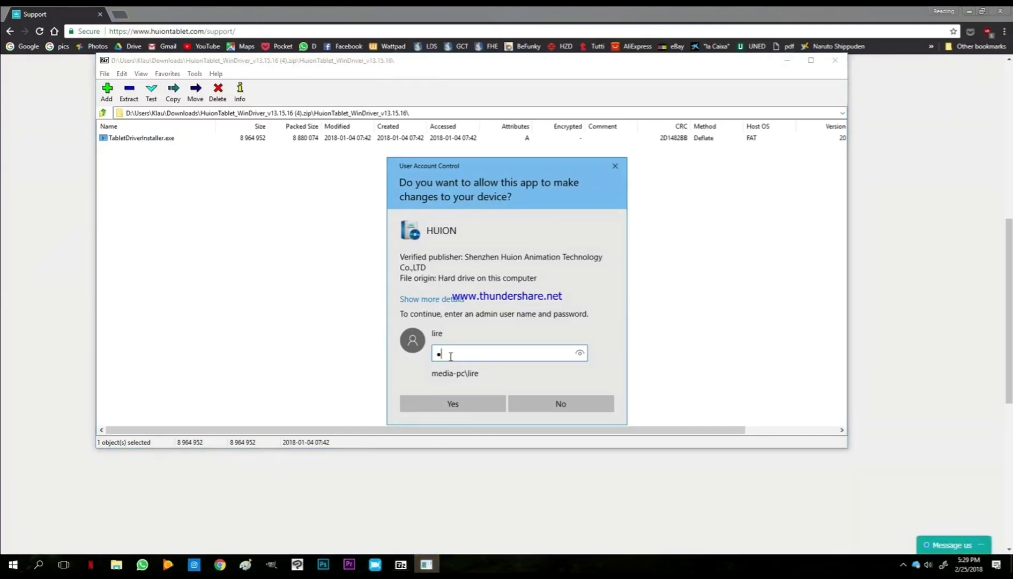
{"action": "type", "text": "•••••••"}
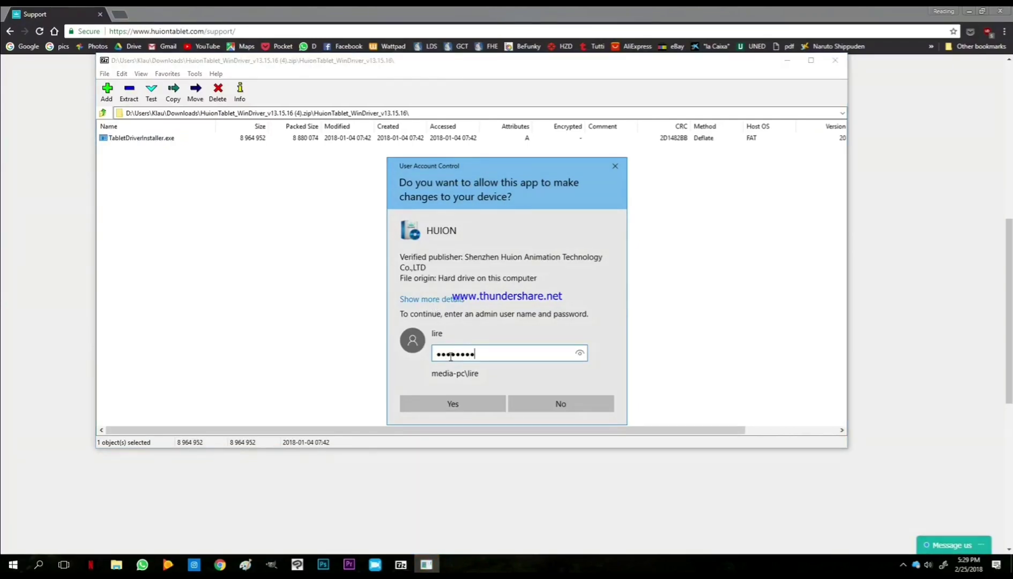
{"action": "key", "text": "Return"}
- Go through setup keeping the C:\Huion Tablet location and default Start menu folder, adding a desktop icon
{"action": "left_click", "coordinate": [524, 321]}
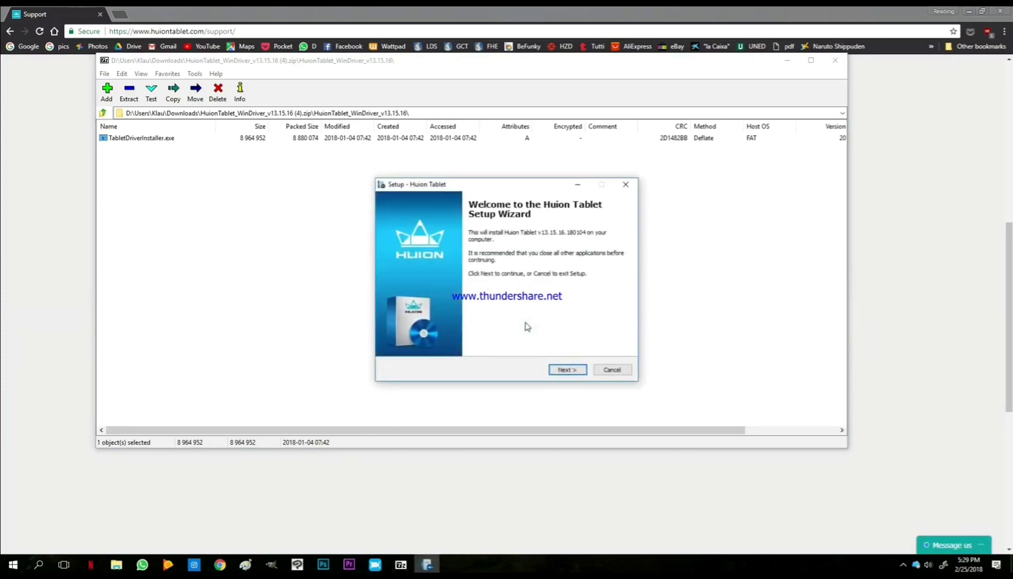
{"action": "left_click", "coordinate": [566, 371]}
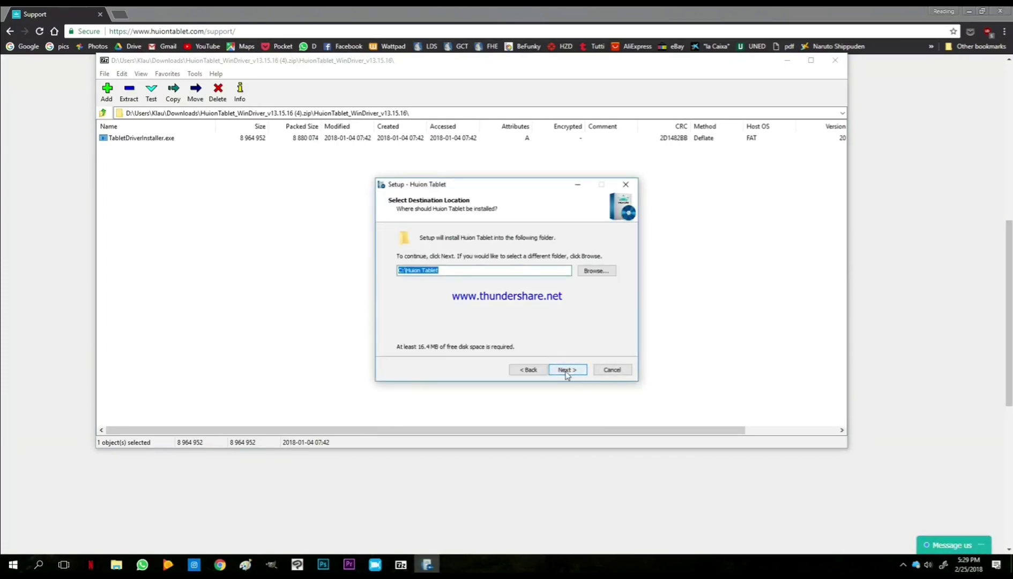
{"action": "left_click", "coordinate": [567, 371]}
{"action": "left_click", "coordinate": [567, 371]}
{"action": "left_click", "coordinate": [452, 268]}
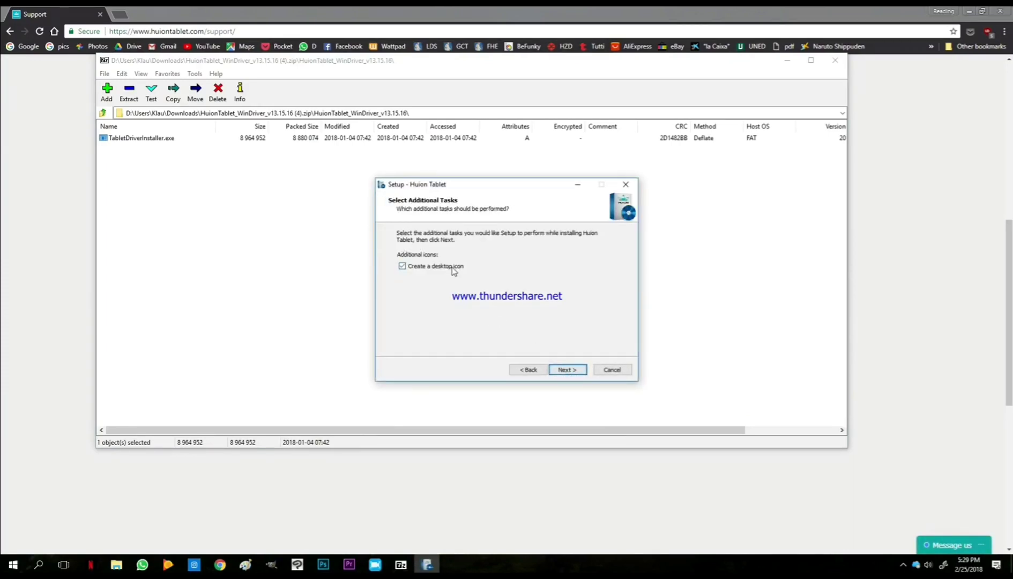
{"action": "left_click", "coordinate": [561, 370]}
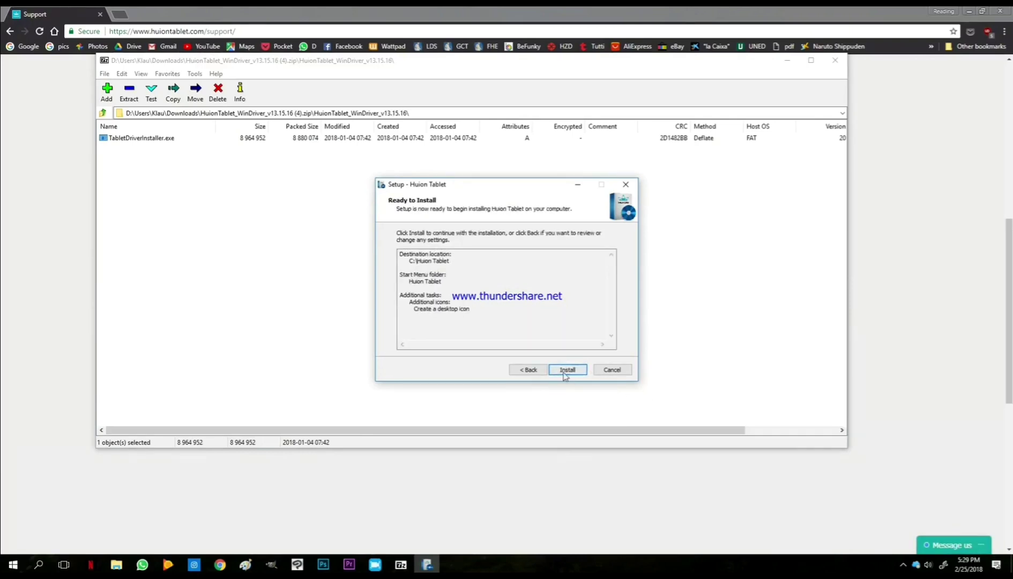
- Exit the setup wizard and close the 7-Zip archive
{"action": "left_click", "coordinate": [609, 375]}
{"action": "left_click", "coordinate": [560, 332]}
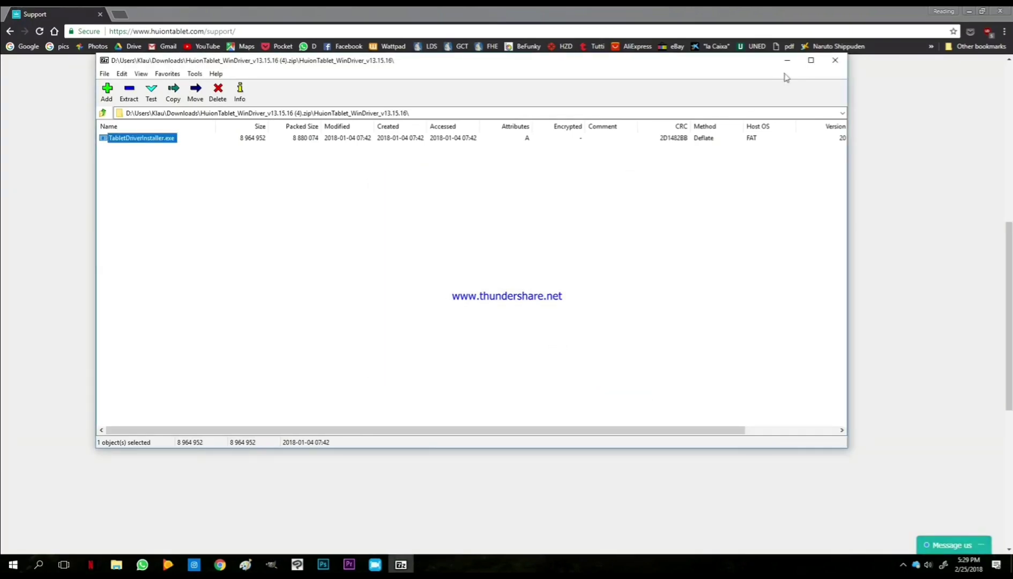
{"action": "left_click", "coordinate": [833, 62]}
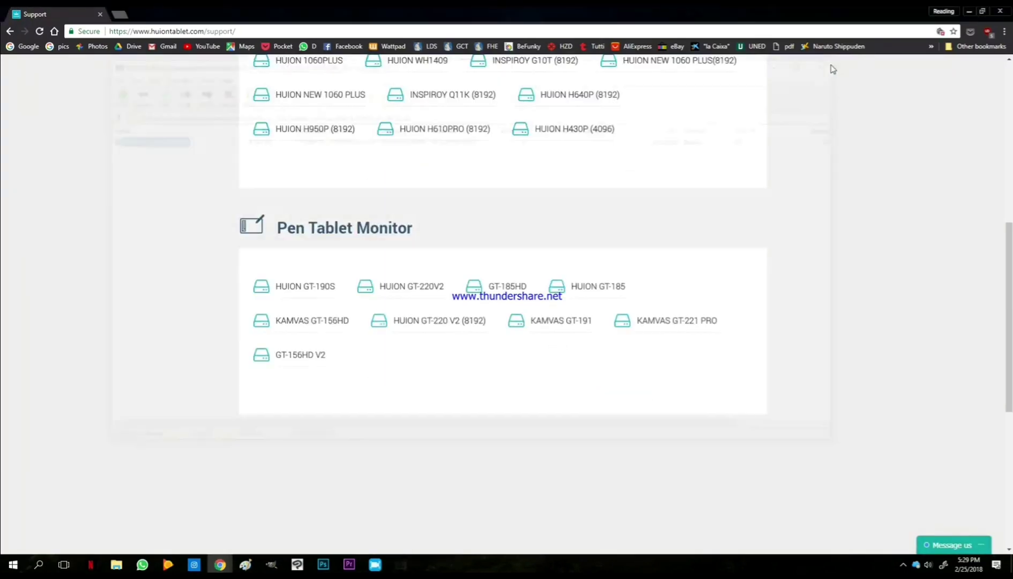
- Open the Huion Tablet settings from the desktop, reviewing the work area mapping and pen settings
{"action": "left_click", "coordinate": [972, 15]}
{"action": "double_click", "coordinate": [20, 298]}
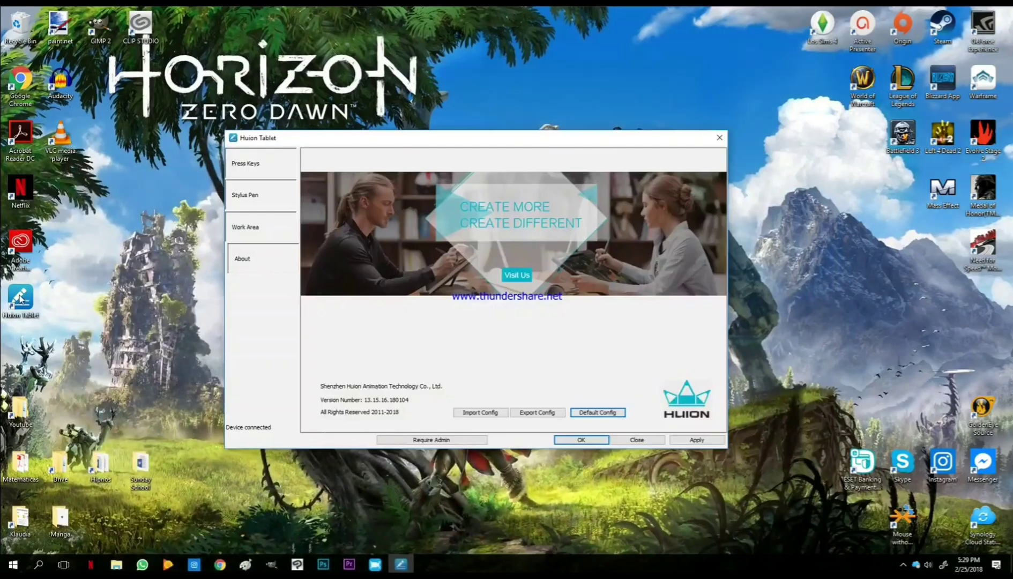
{"action": "left_click", "coordinate": [271, 228]}
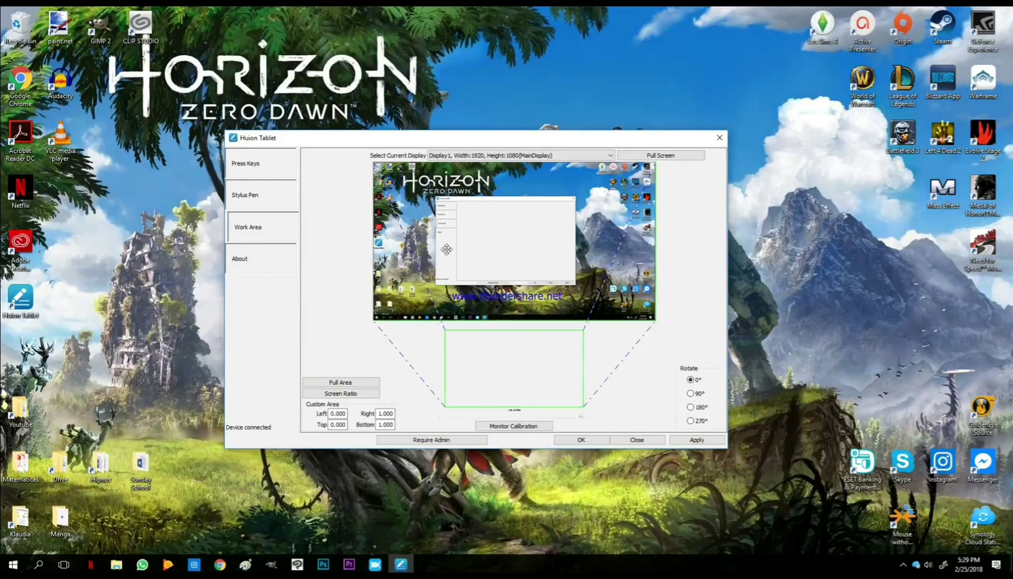
{"action": "left_click", "coordinate": [263, 200]}
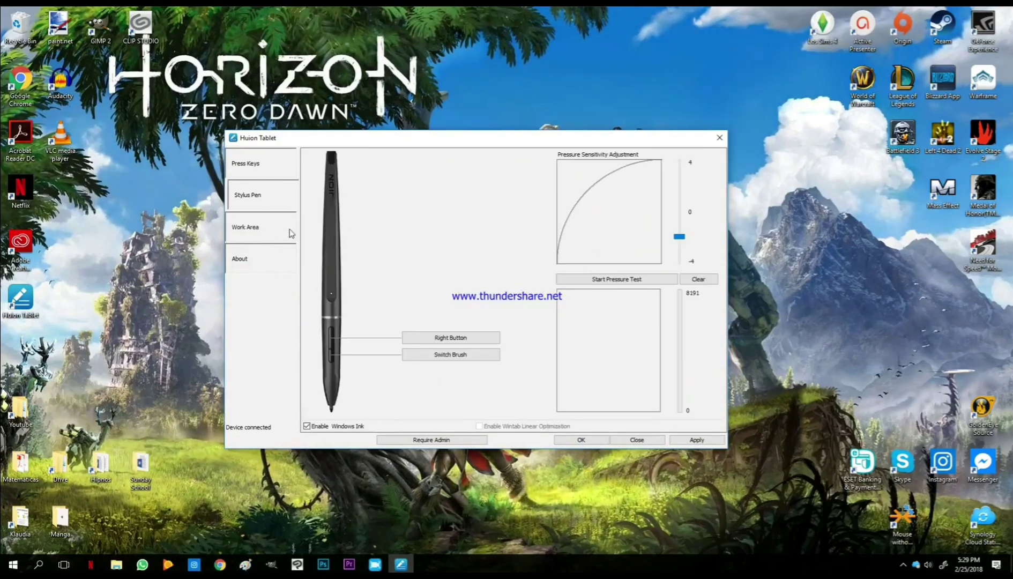
- Assign the pen's lower barrel button to Switch Brush
{"action": "left_click", "coordinate": [430, 357]}
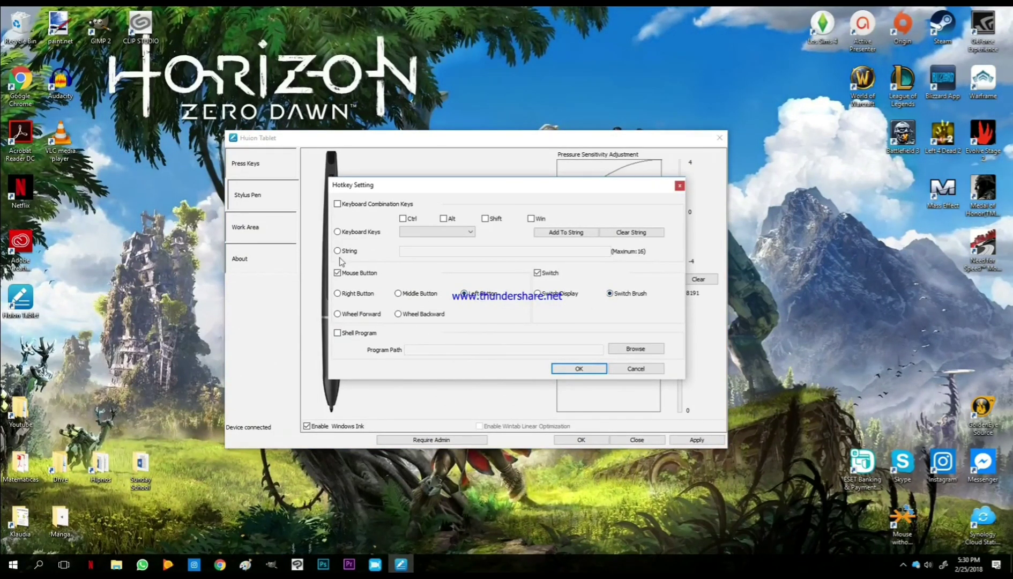
{"action": "left_click", "coordinate": [578, 369]}
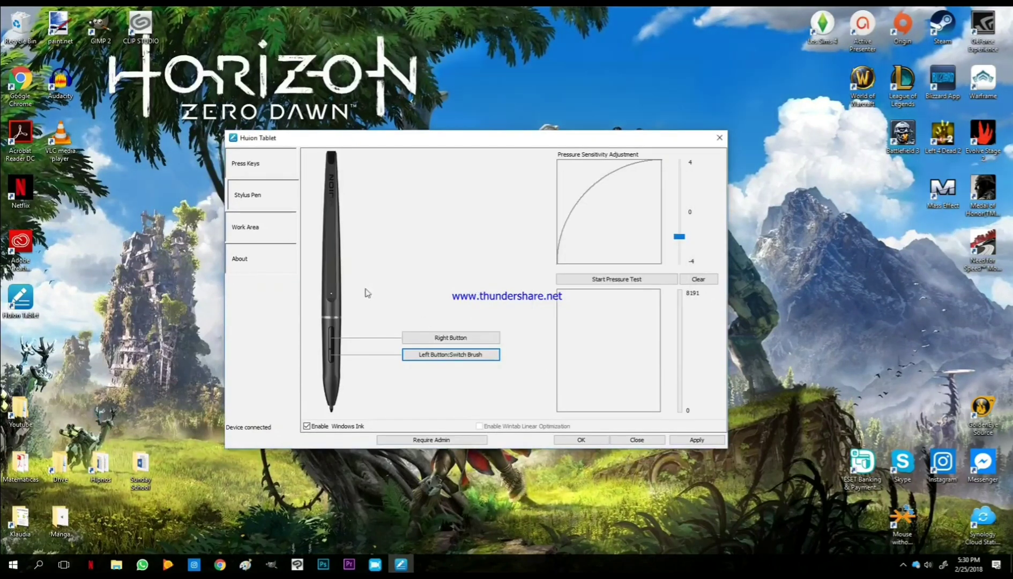
{"action": "left_click", "coordinate": [255, 171]}
{"action": "left_click", "coordinate": [268, 206]}
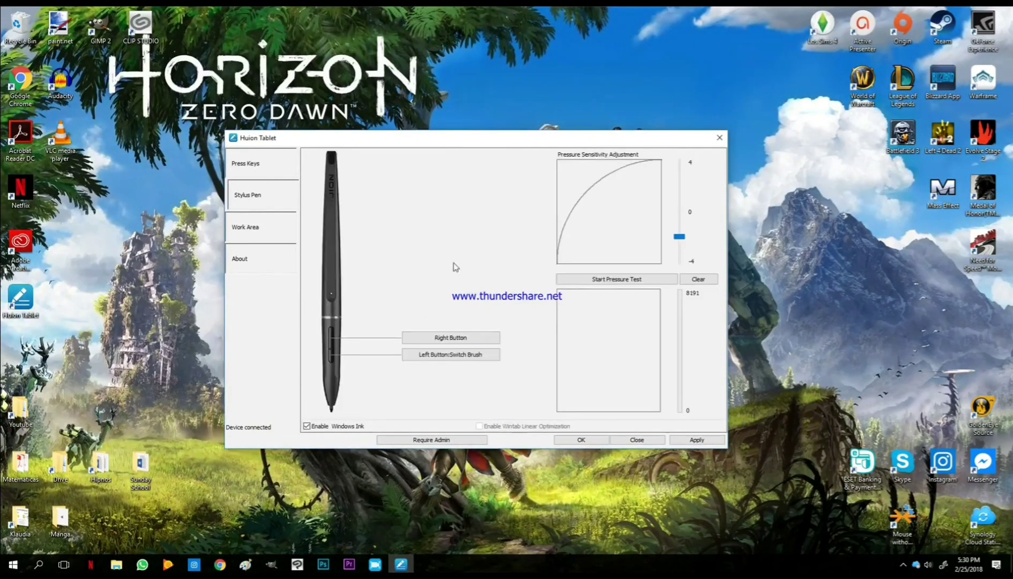
- Run the pressure test with a test stroke, then apply and close the driver settings
{"action": "left_click", "coordinate": [647, 280]}
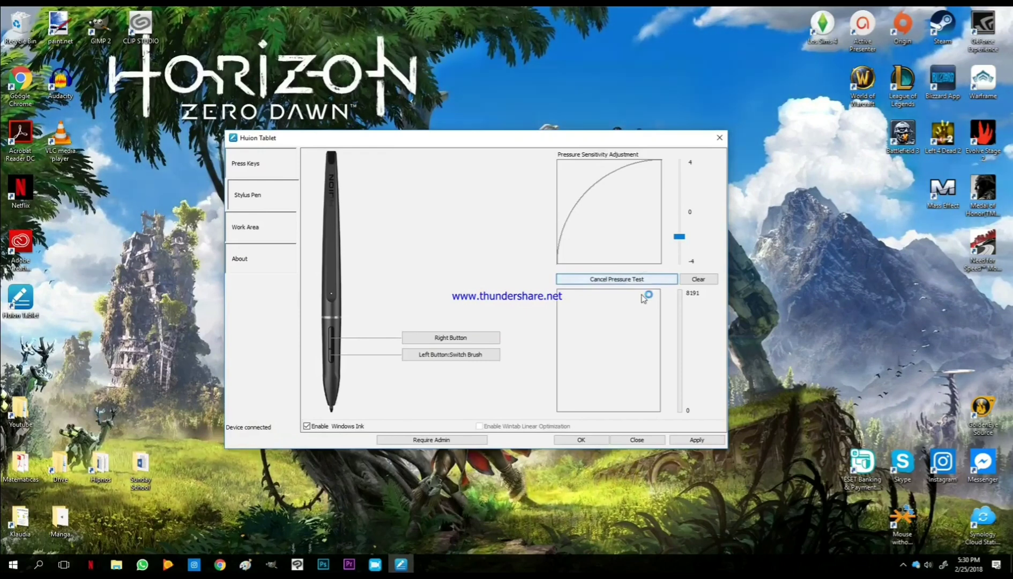
{"action": "mouse_move", "coordinate": [569, 325]}
{"action": "left_mouse_down"}
{"action": "mouse_move", "coordinate": [584, 308]}
{"action": "mouse_move", "coordinate": [616, 305]}
{"action": "mouse_move", "coordinate": [594, 340]}
{"action": "mouse_move", "coordinate": [599, 380]}
{"action": "mouse_move", "coordinate": [644, 373]}
{"action": "mouse_move", "coordinate": [646, 406]}
{"action": "left_mouse_up"}
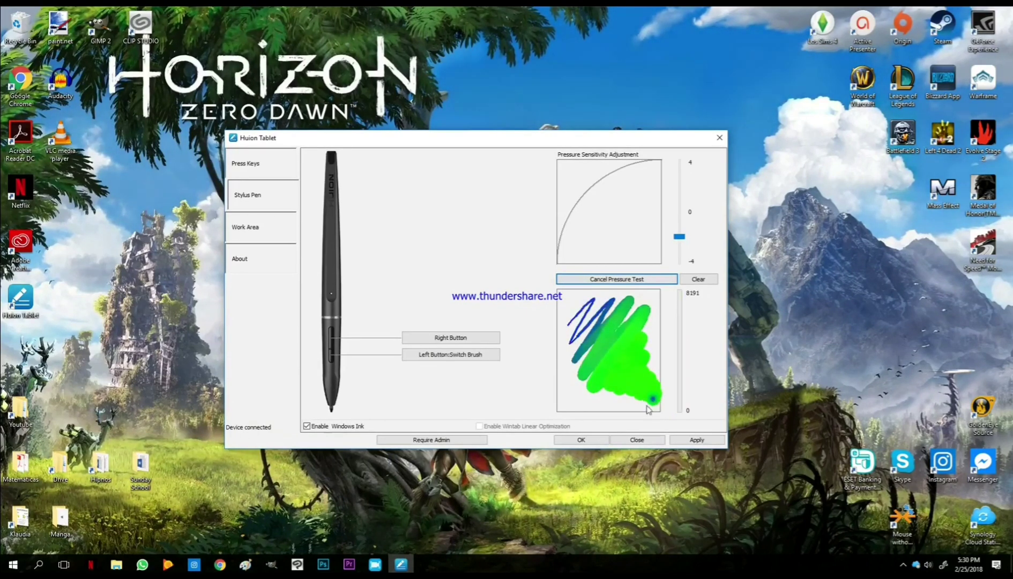
{"action": "left_click", "coordinate": [596, 441]}
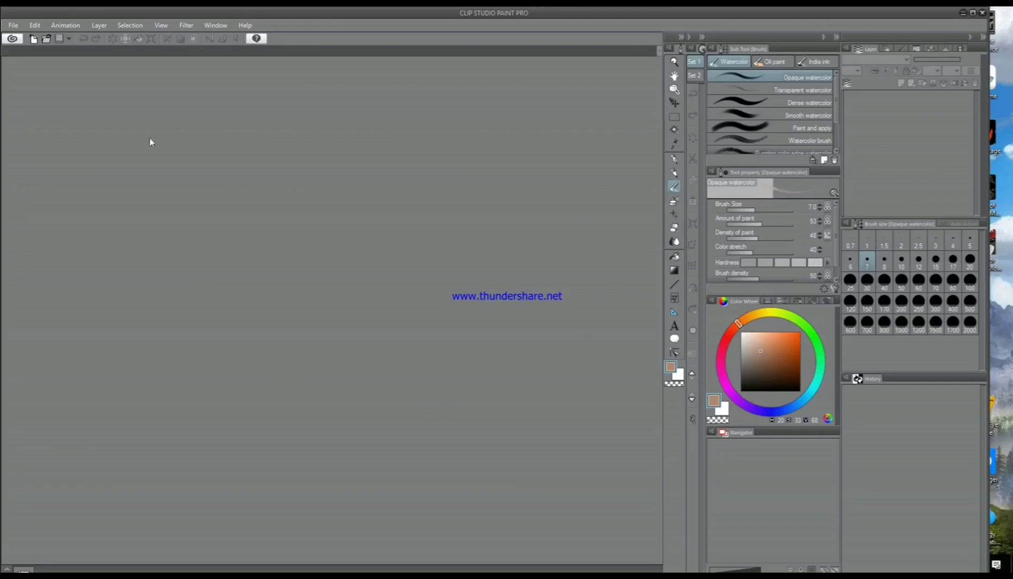
- Create a new blank 1600x1200 Comic canvas
{"action": "left_click", "coordinate": [13, 26]}
{"action": "left_click", "coordinate": [33, 38]}
{"action": "left_click", "coordinate": [635, 122]}
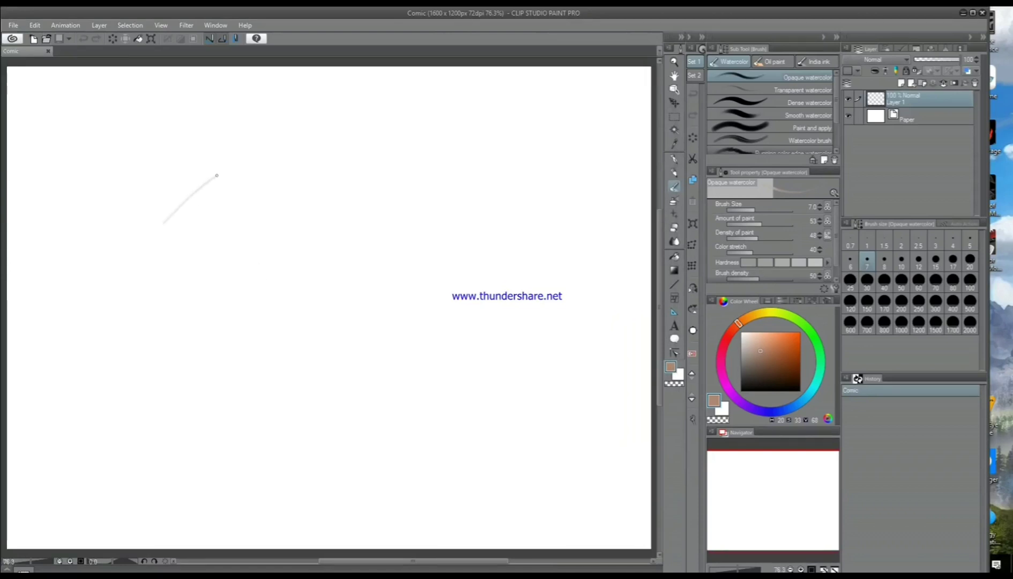
- Draw pressure-test zigzag strokes, switching to black for a darker second zigzag
{"action": "mouse_move", "coordinate": [186, 263]}
{"action": "left_mouse_down"}
{"action": "mouse_move", "coordinate": [215, 282]}
{"action": "mouse_move", "coordinate": [324, 212]}
{"action": "mouse_move", "coordinate": [285, 396]}
{"action": "mouse_move", "coordinate": [338, 398]}
{"action": "left_mouse_up"}
{"action": "left_click_drag", "start_coordinate": [762, 362], "coordinate": [740, 391]}
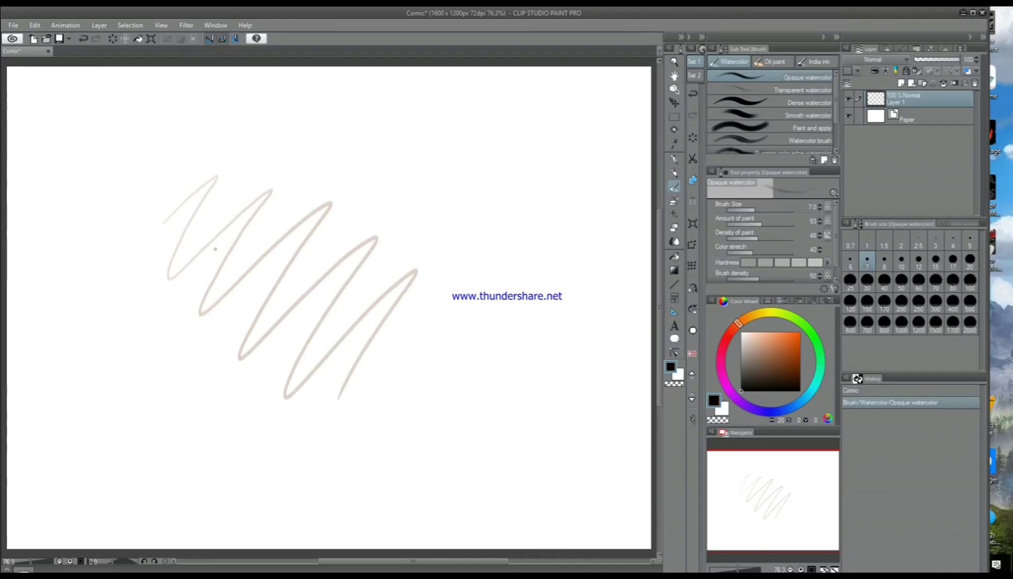
{"action": "left_click_drag", "start_coordinate": [153, 213], "coordinate": [195, 194]}
{"action": "mouse_move", "coordinate": [219, 234]}
{"action": "left_mouse_down"}
{"action": "mouse_move", "coordinate": [206, 289]}
{"action": "mouse_move", "coordinate": [332, 210]}
{"action": "mouse_move", "coordinate": [416, 270]}
{"action": "mouse_move", "coordinate": [376, 418]}
{"action": "left_mouse_up"}
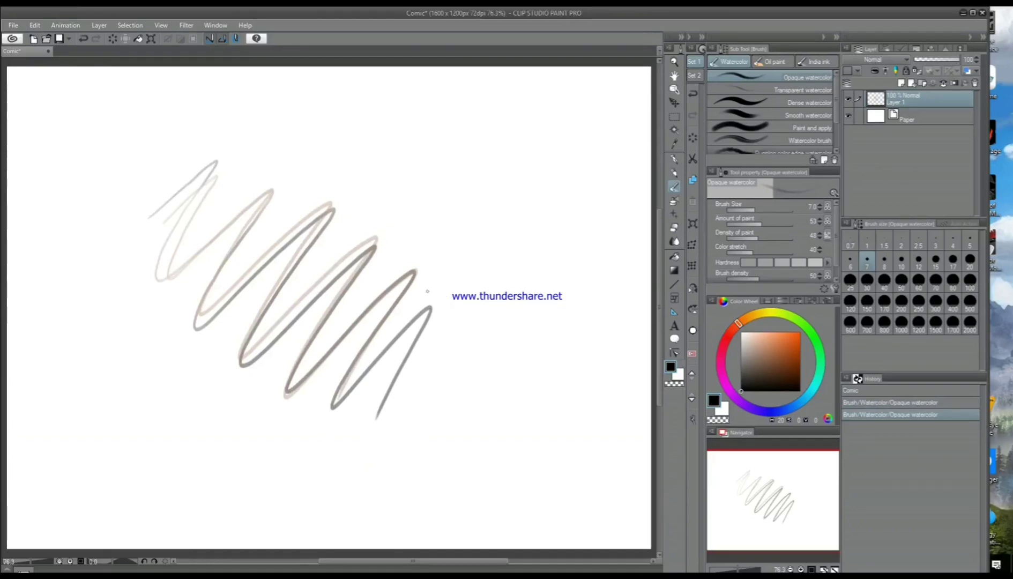
- Calibrate the curve in File > Pen Pressure Settings, then close the canvas without saving
{"action": "left_click", "coordinate": [34, 25]}
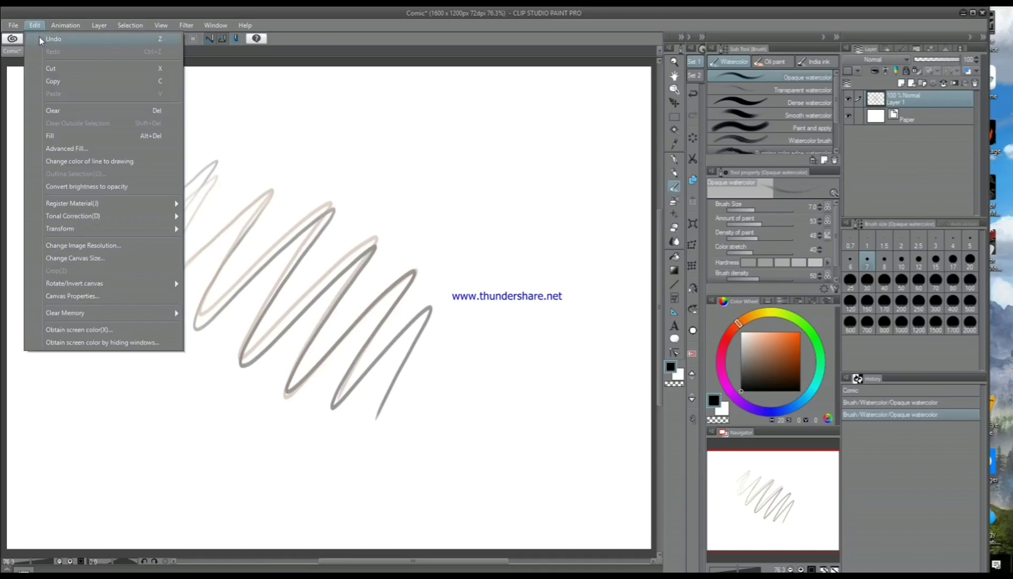
{"action": "left_click", "coordinate": [34, 26]}
{"action": "left_click", "coordinate": [12, 25]}
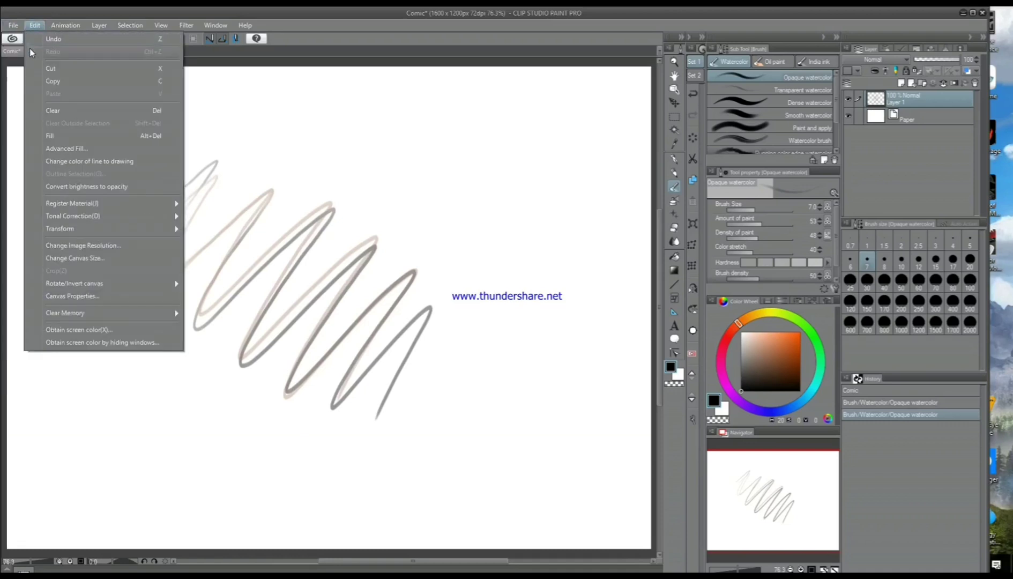
{"action": "mouse_move", "coordinate": [19, 30]}
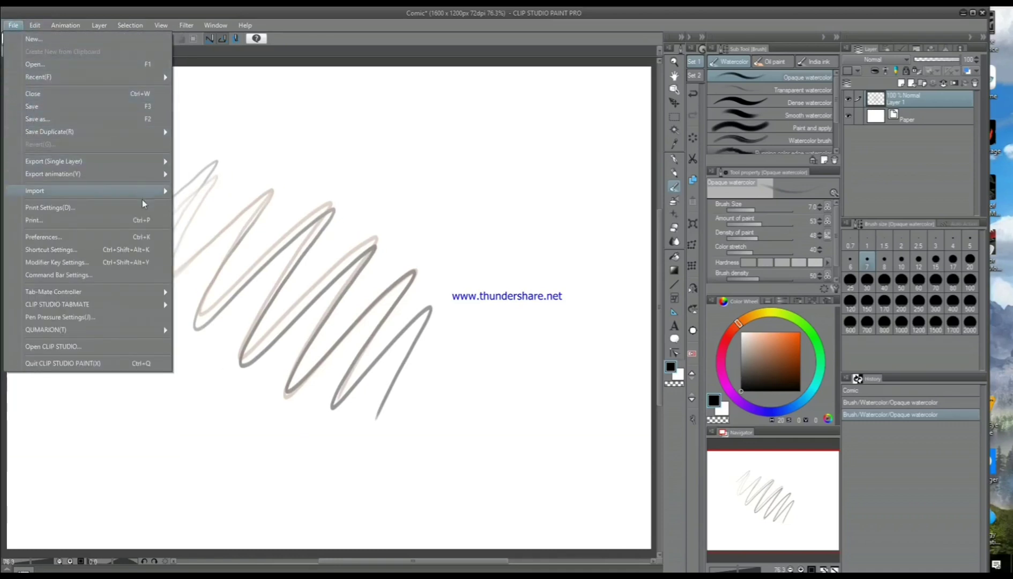
{"action": "left_click", "coordinate": [147, 316]}
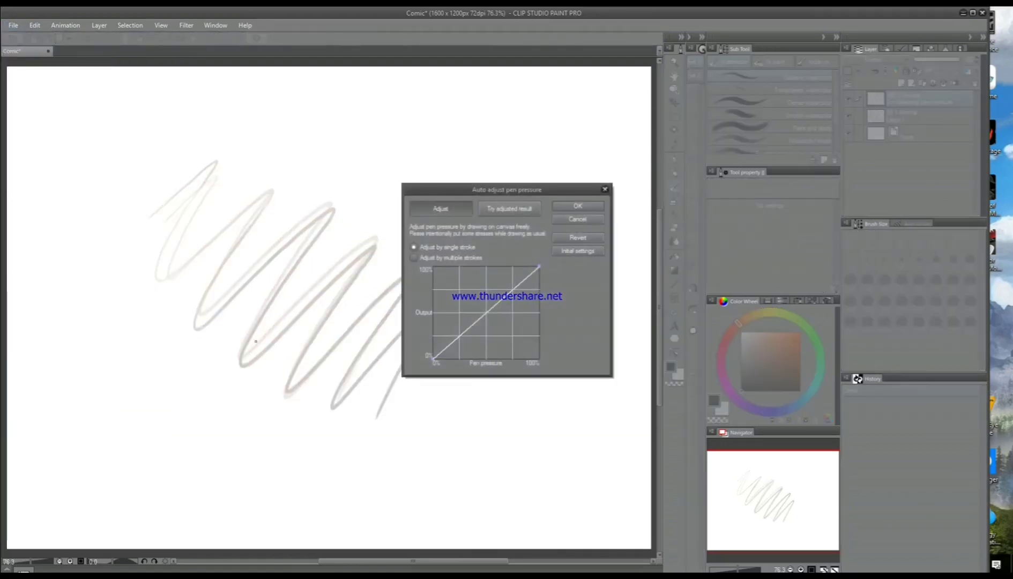
{"action": "left_click_drag", "start_coordinate": [485, 317], "coordinate": [483, 315]}
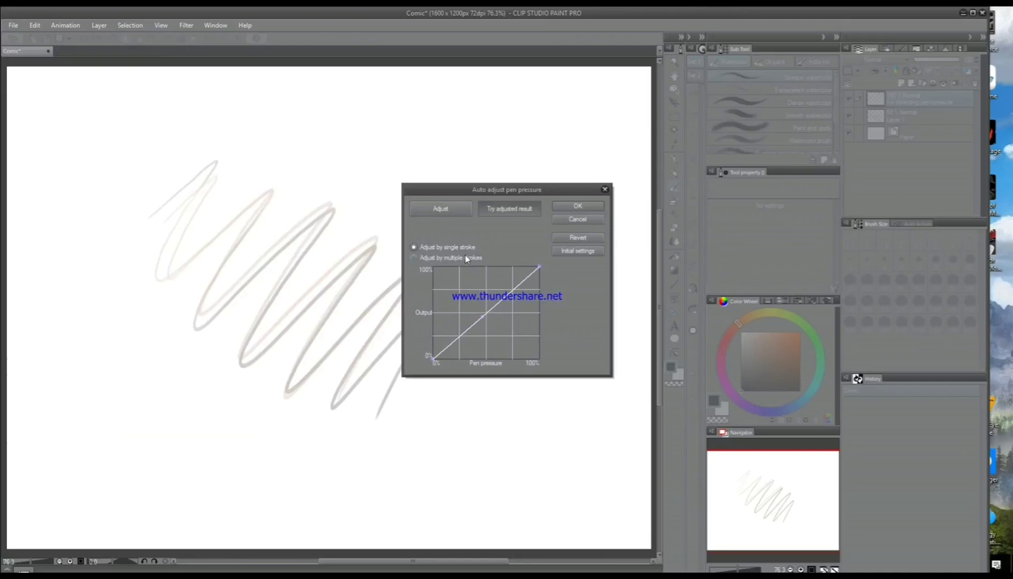
{"action": "left_click", "coordinate": [578, 206]}
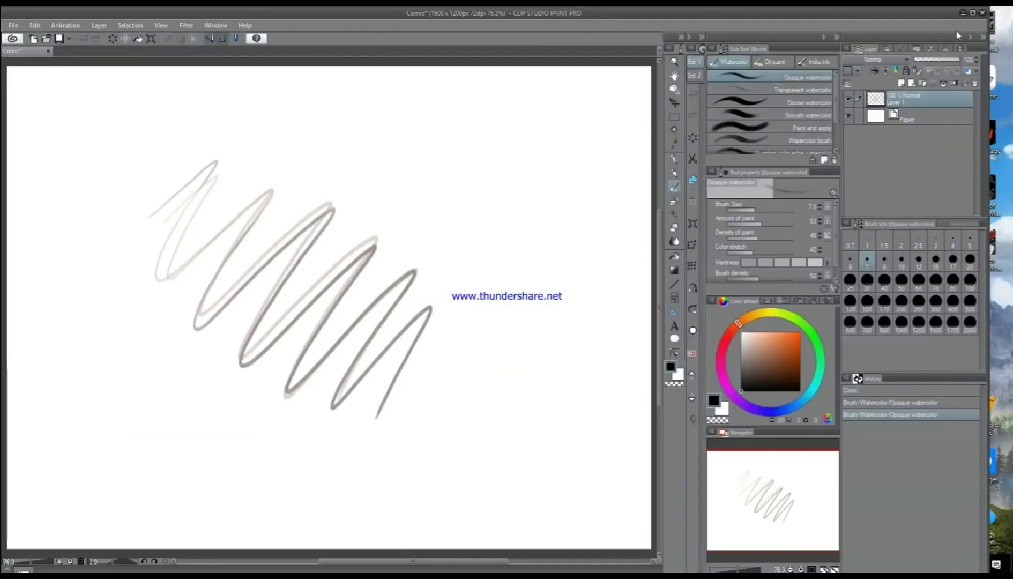
{"action": "left_click", "coordinate": [982, 13]}
{"action": "left_click", "coordinate": [512, 215]}
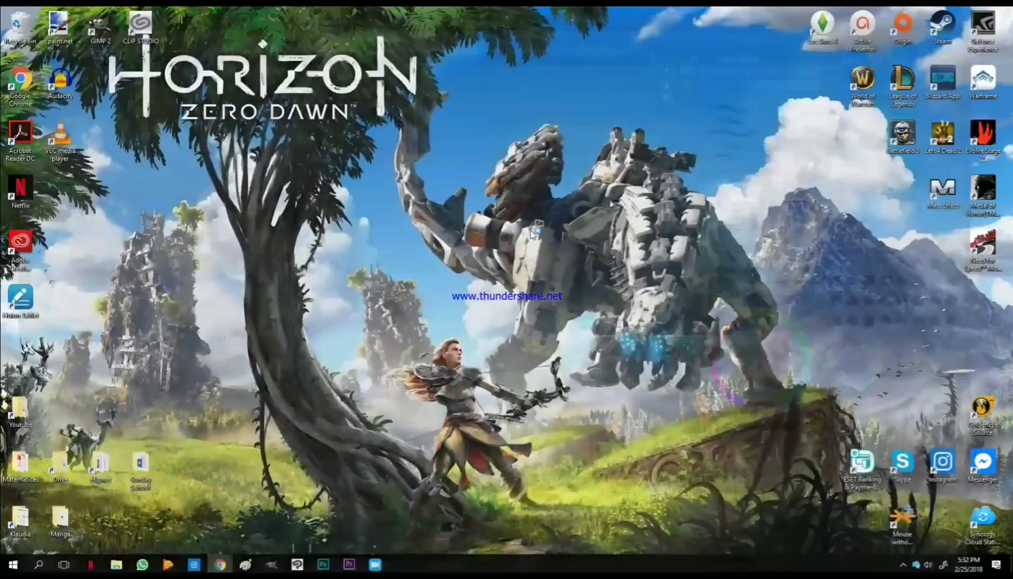
- In Edit > Input Devices, check the HUION Tablet Pressure Stylus settings and save them
{"action": "left_click", "coordinate": [272, 564]}
{"action": "left_click", "coordinate": [39, 77]}
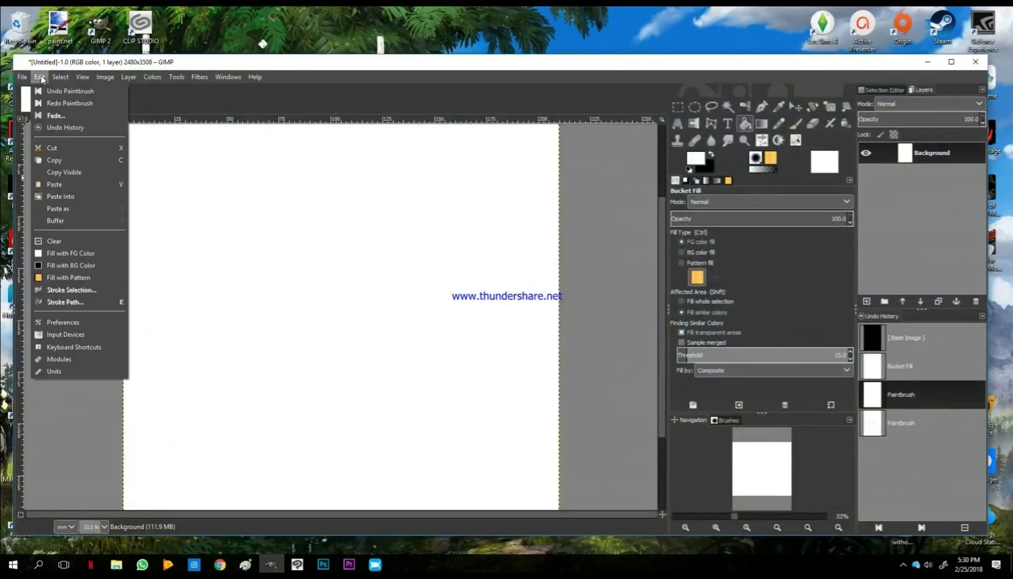
{"action": "left_click", "coordinate": [81, 331]}
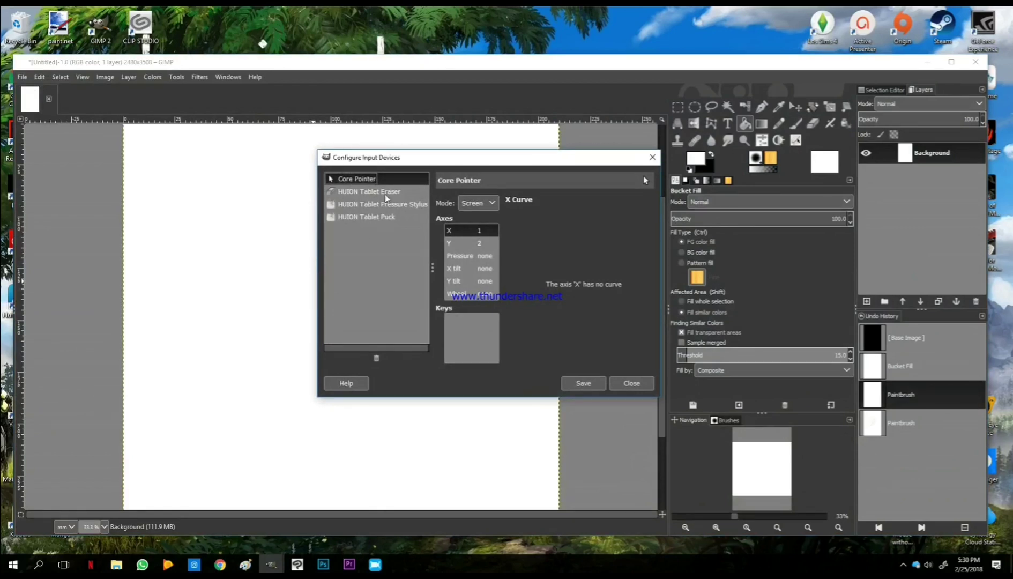
{"action": "left_click", "coordinate": [582, 384]}
{"action": "left_click", "coordinate": [377, 205]}
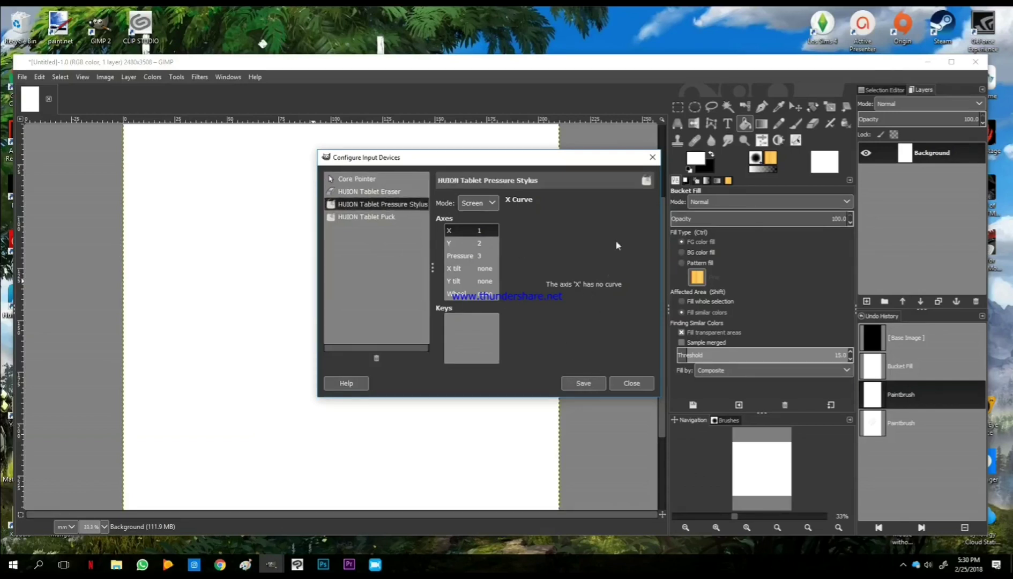
{"action": "left_click", "coordinate": [653, 157]}
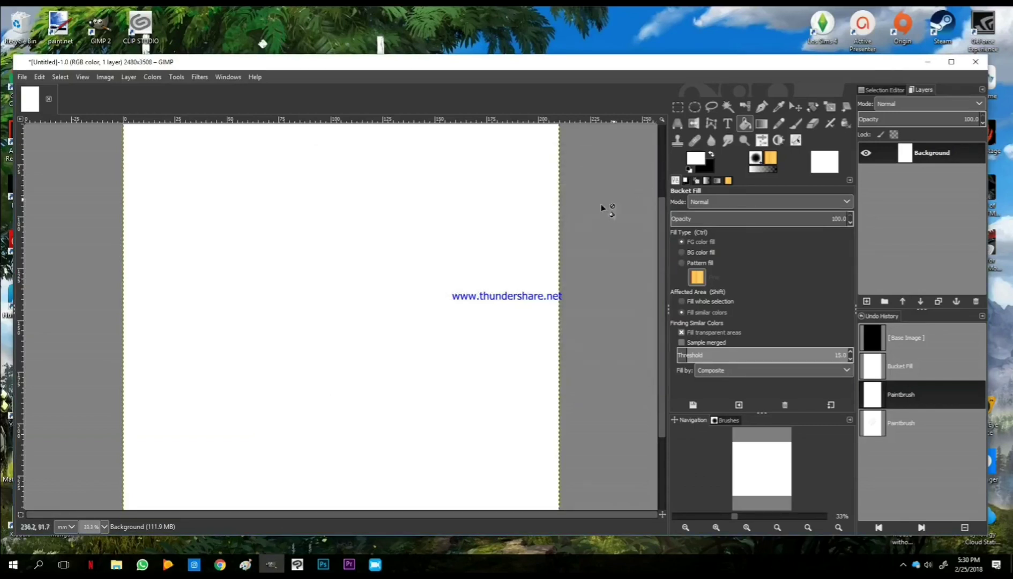
- Show the Input Controllers page in GIMP's Preferences
{"action": "left_click", "coordinate": [43, 79]}
{"action": "left_click", "coordinate": [73, 321]}
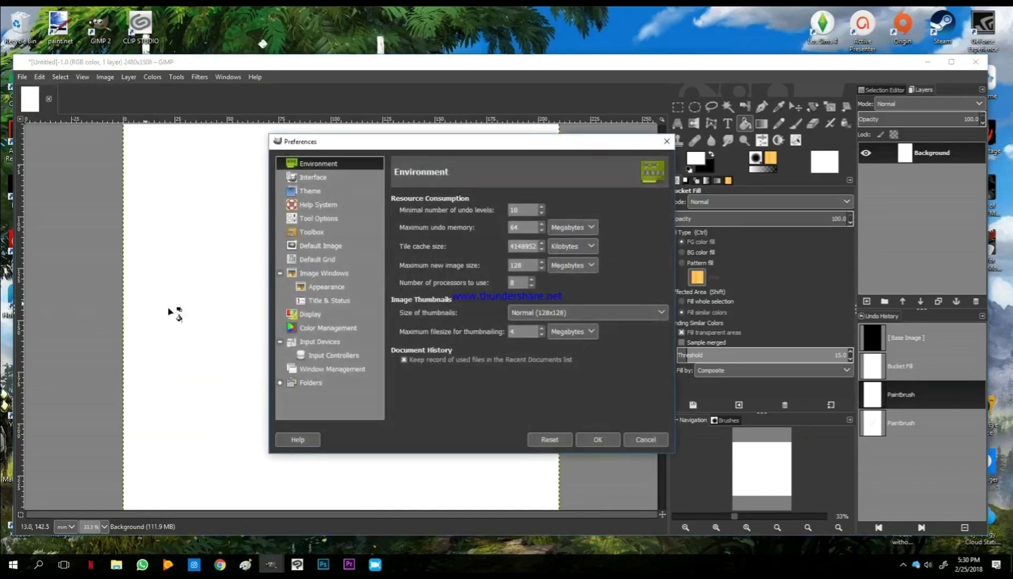
{"action": "left_click", "coordinate": [328, 355]}
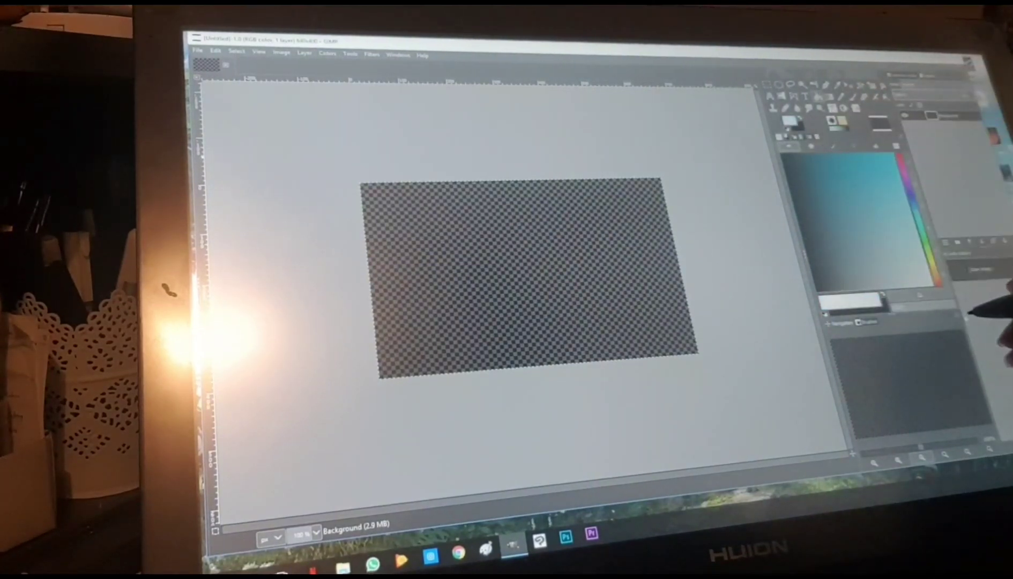
- Bucket-fill the new transparent canvas with white using the stylus
{"action": "left_click", "coordinate": [670, 284]}
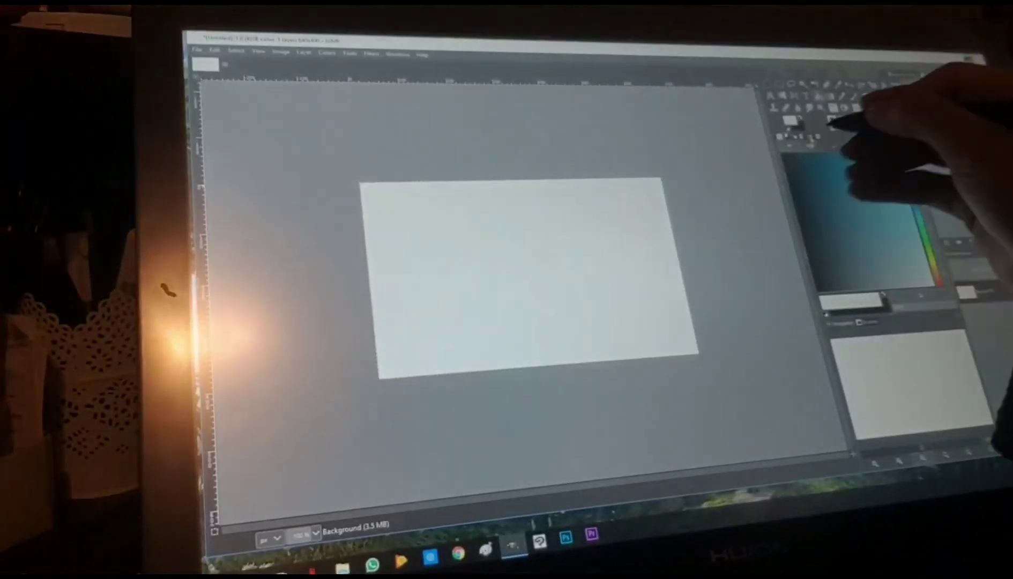